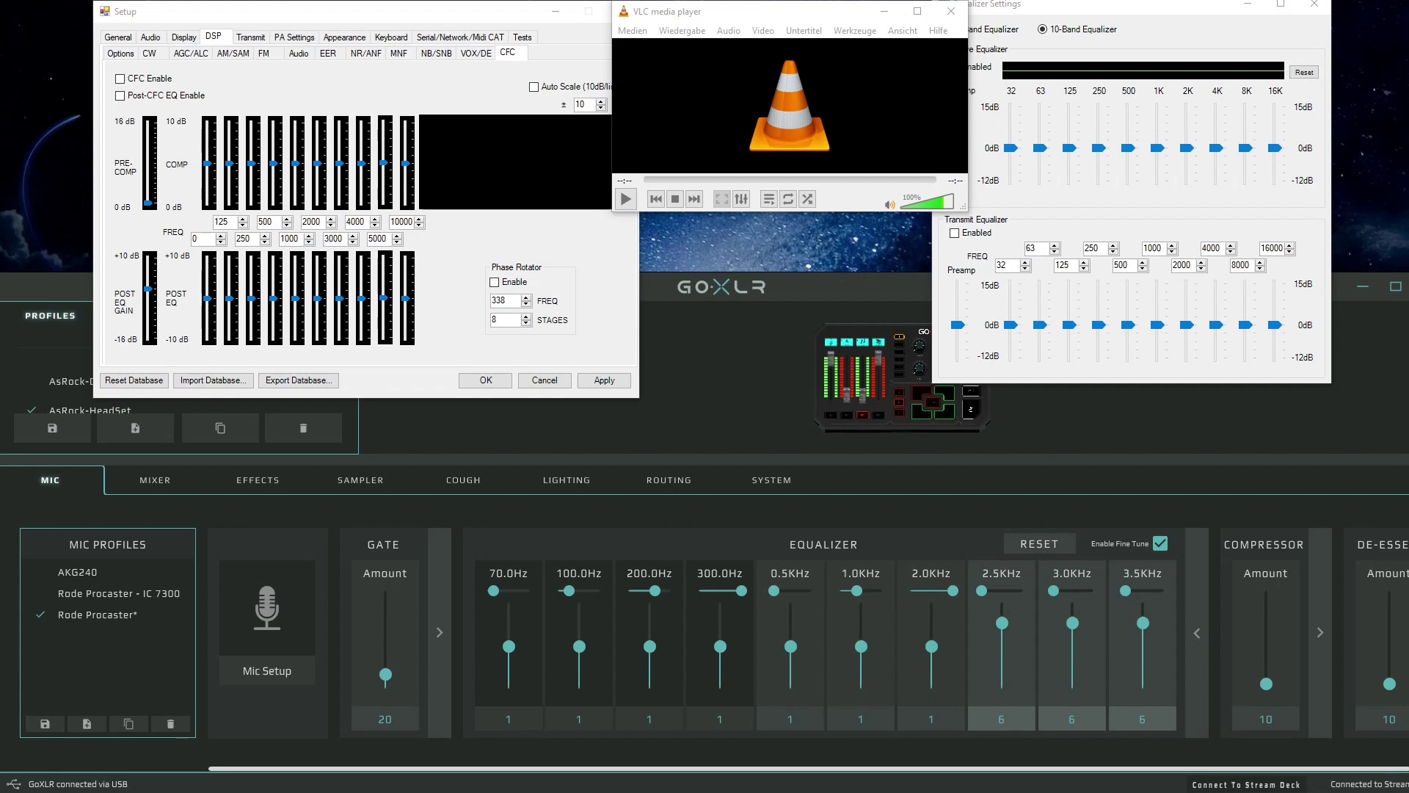
# Step: Play the Heppen, Belgium websdr_recording WAV in VLC, then start it again
pyautogui.click(625, 199)
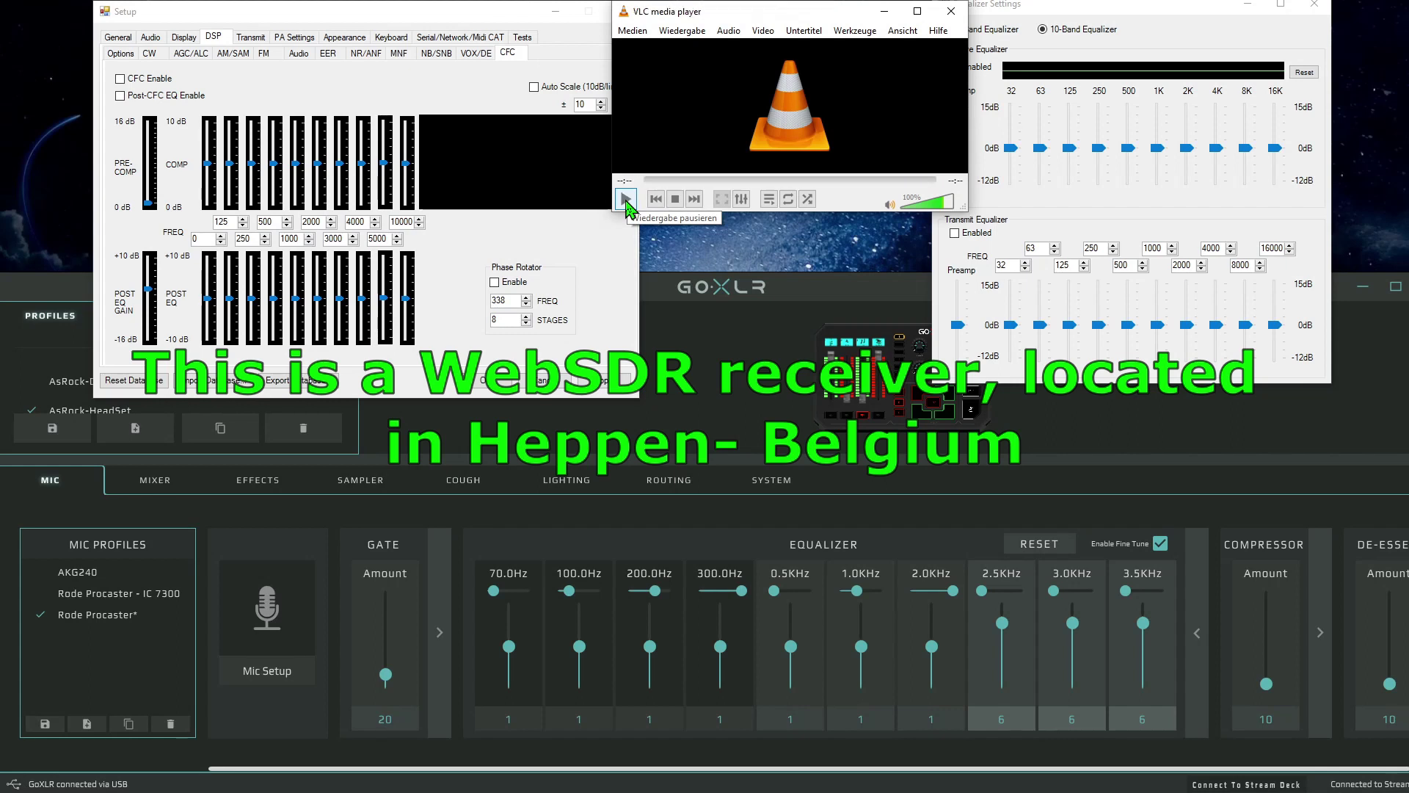
pyautogui.click(626, 200)
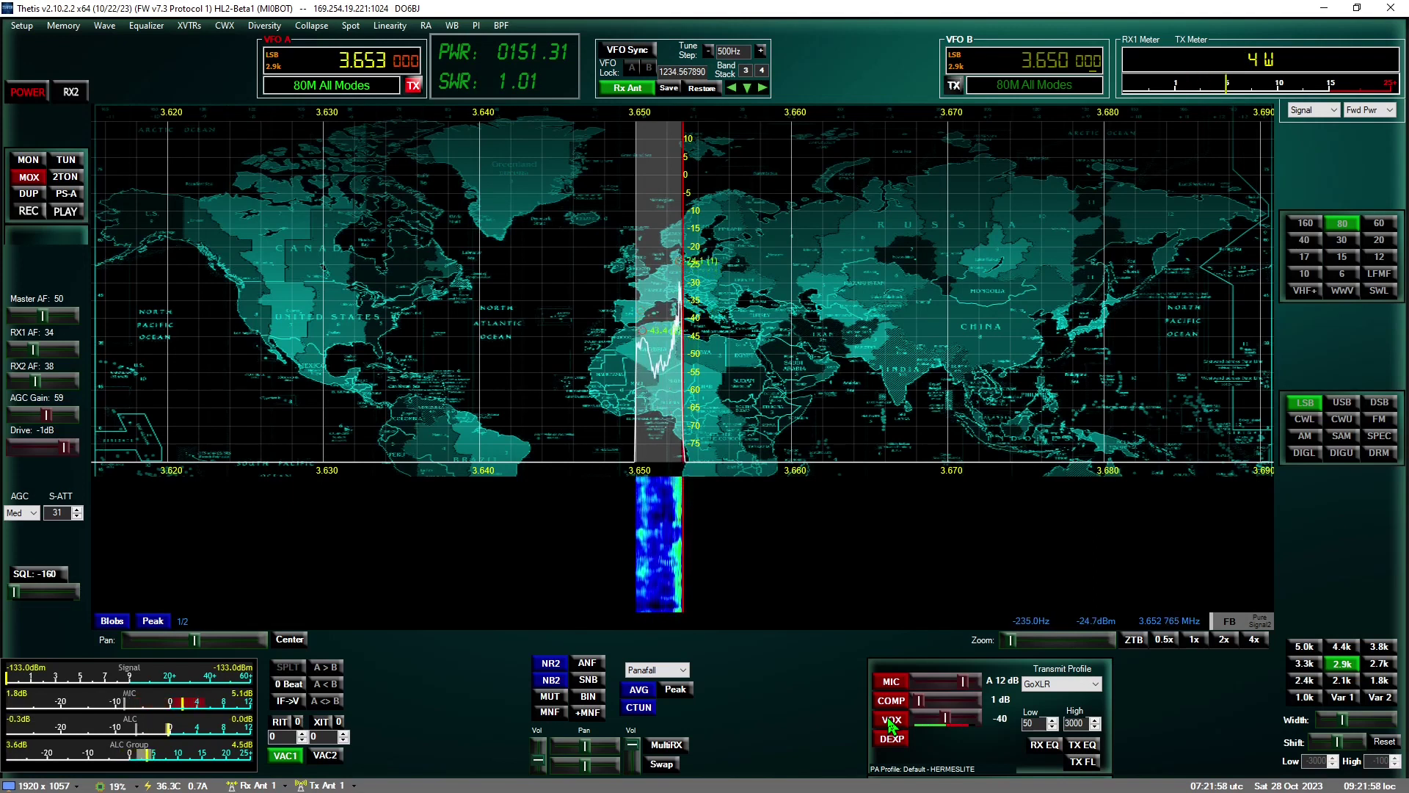
# Step: Unkey MOX so Thetis listens again on 3.653 MHz LSB
pyautogui.click(892, 720)
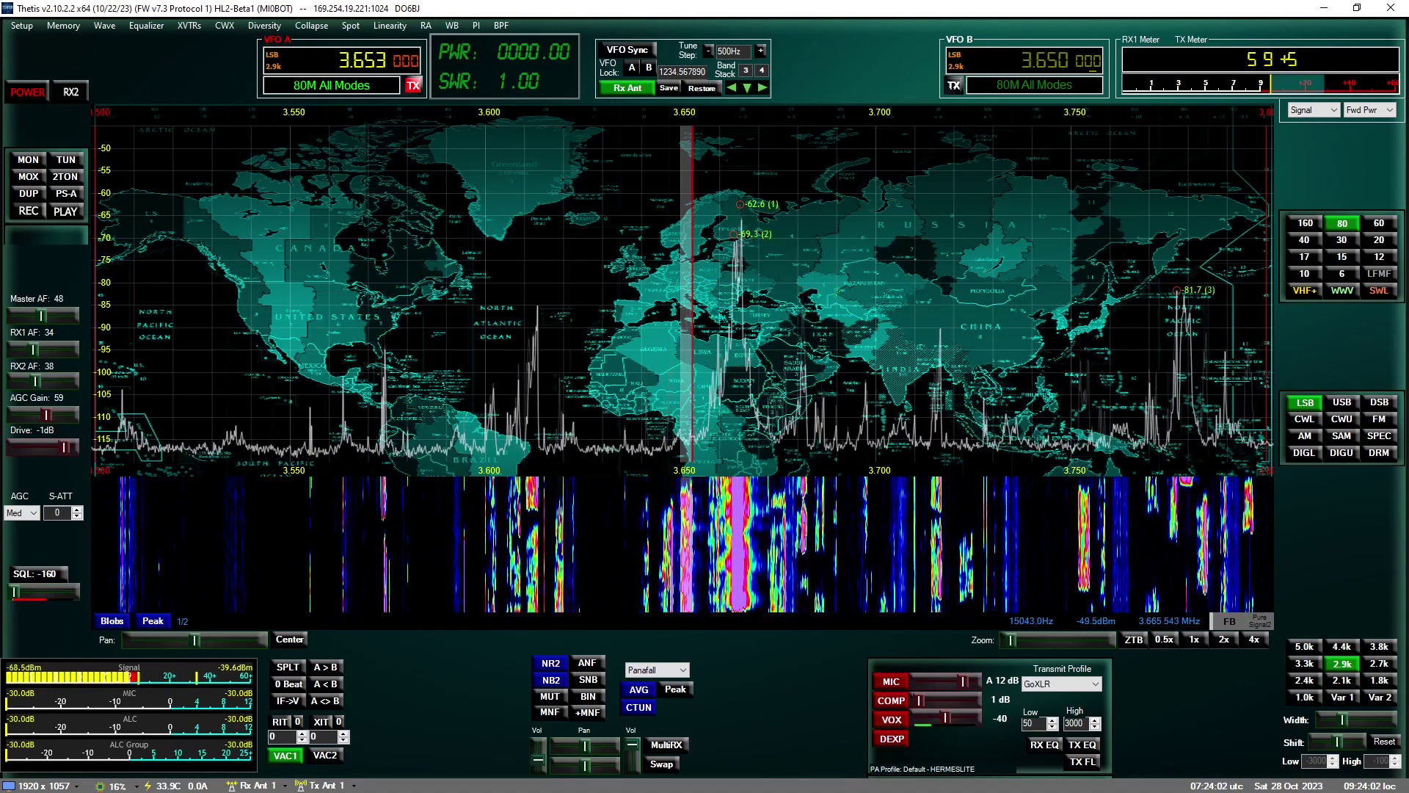
# Step: Key the transmitter with the space hotkey to start an over on 3.653 MHz
pyautogui.press('space')
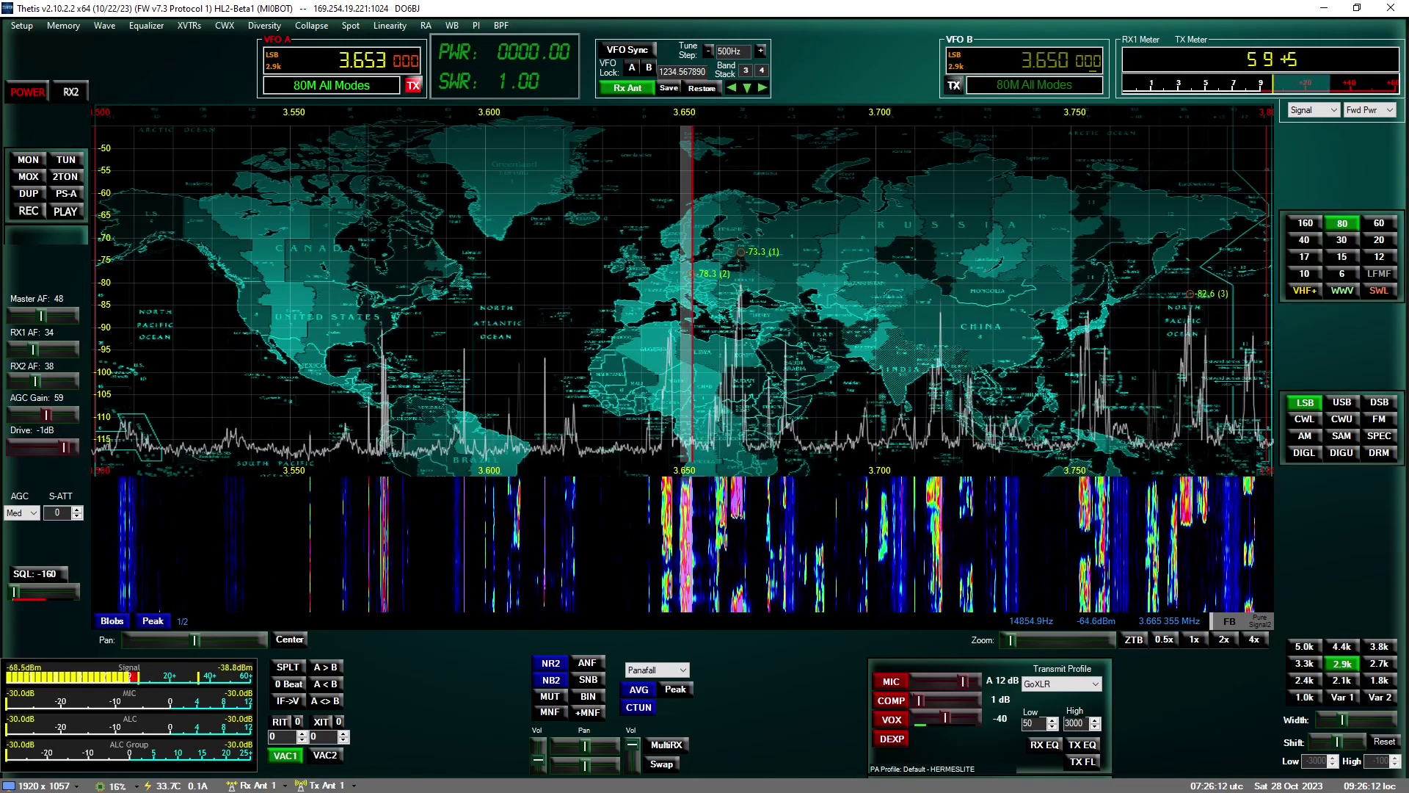
pyautogui.press('space')
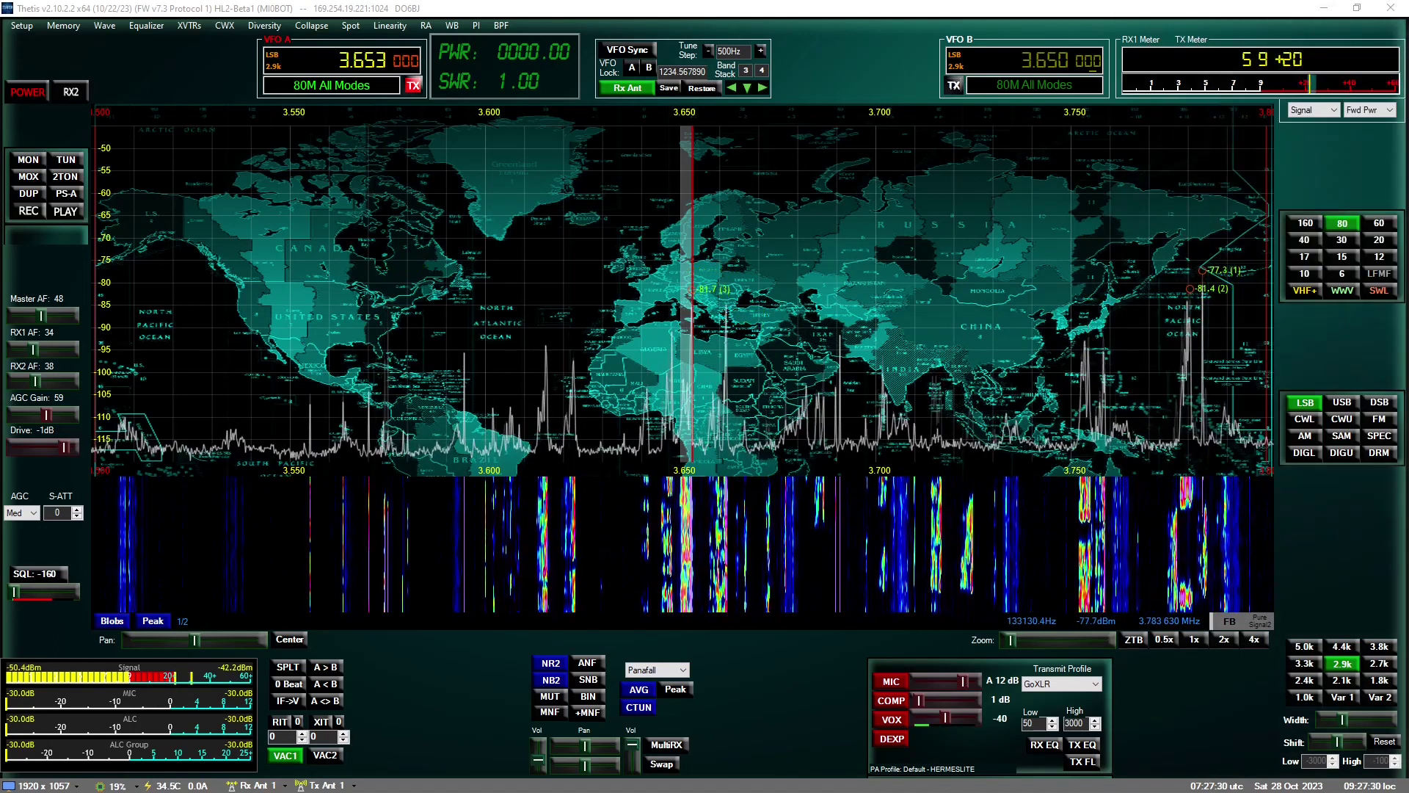
# Step: Bring the GoXLR window on screen, maximize it, and expand the ten-band equalizer
pyautogui.moveTo(1046, 265); pyautogui.dragTo(691, 200)
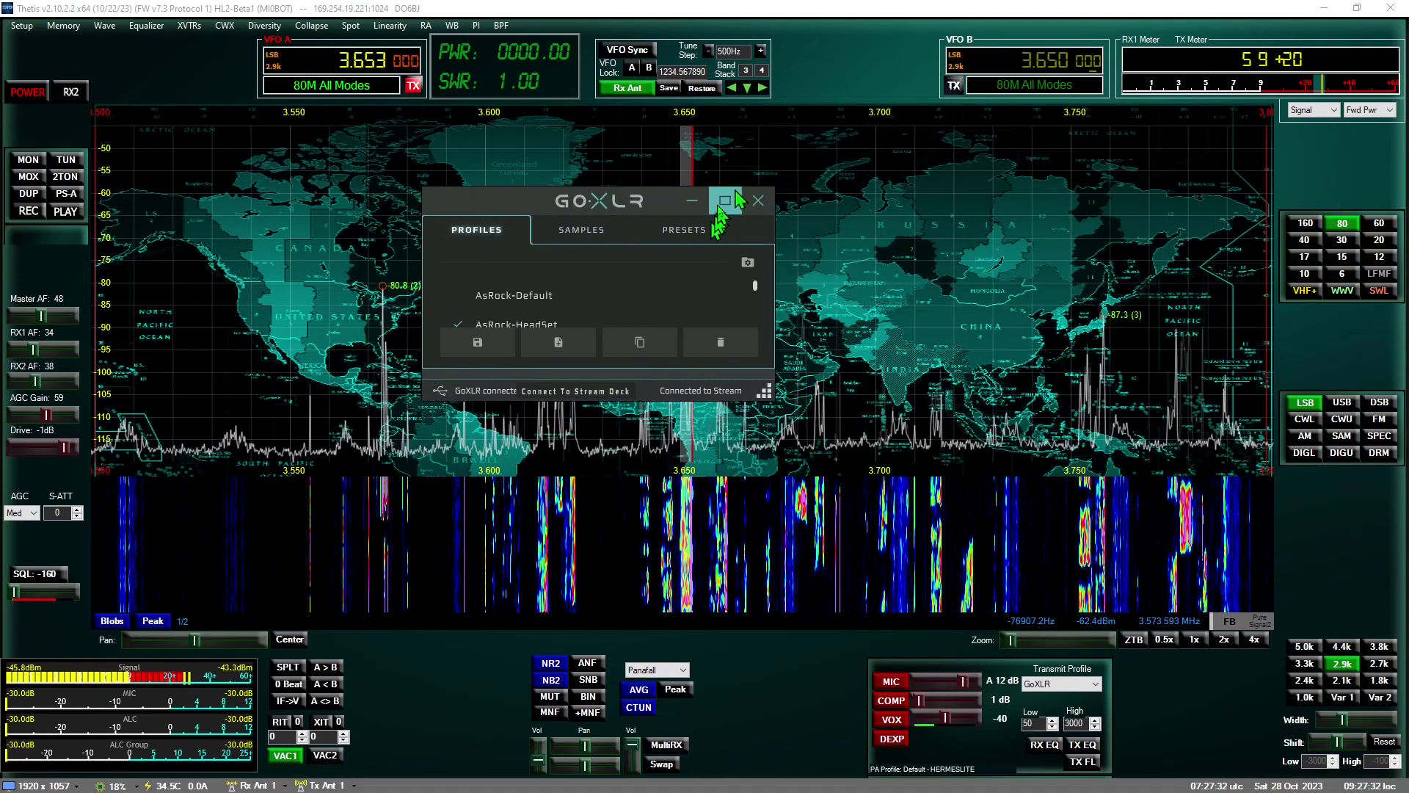
pyautogui.doubleClick(738, 198)
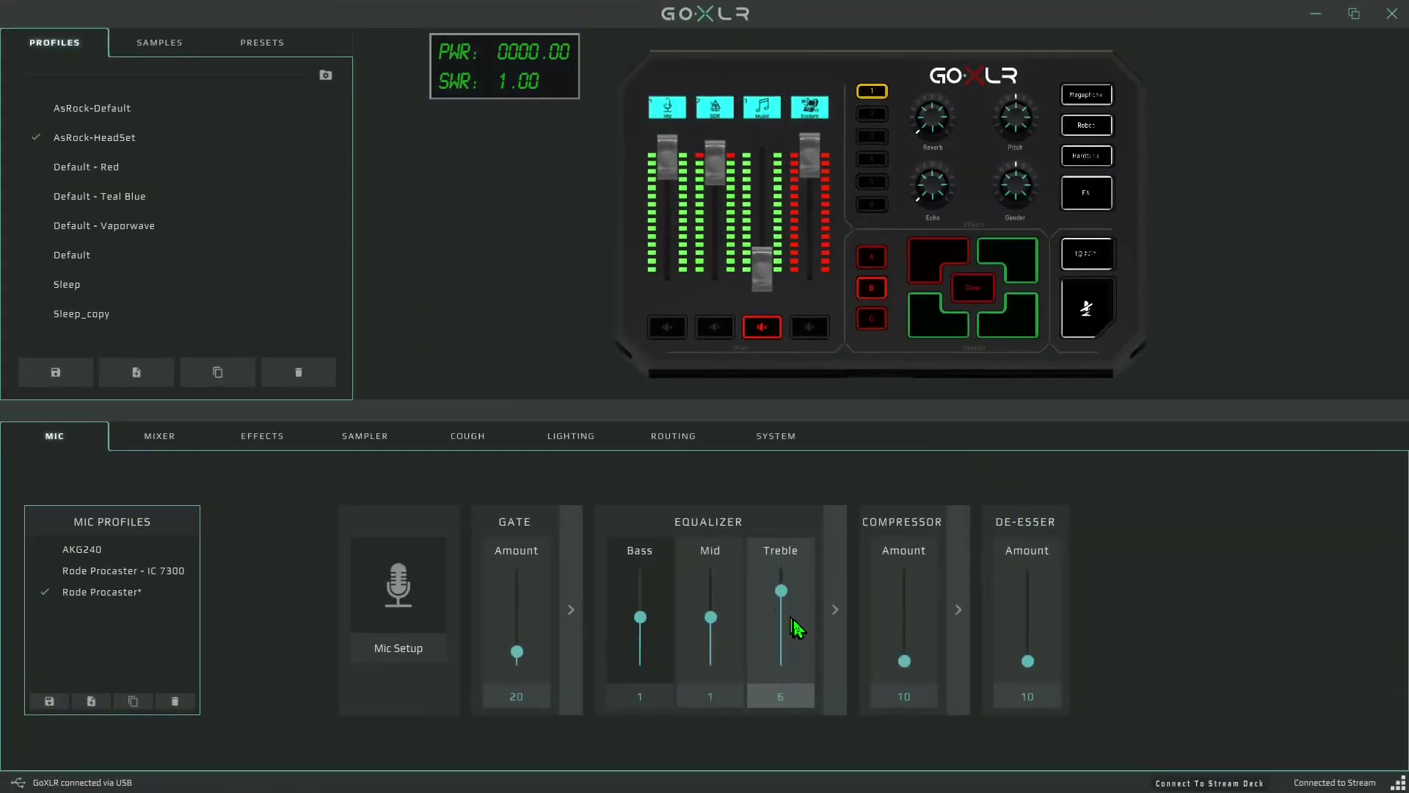
pyautogui.click(834, 612)
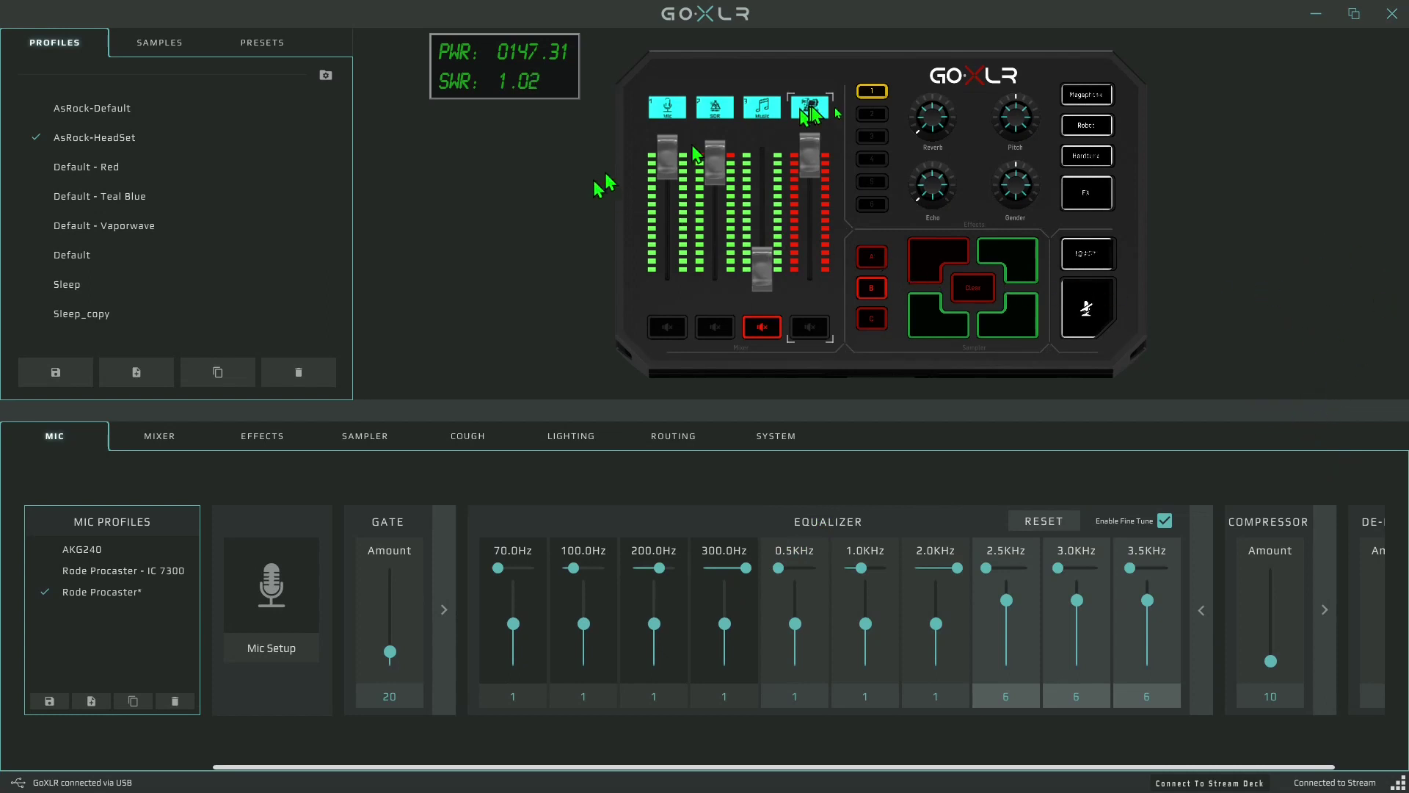
# Step: Minimize the GoXLR app so Thetis is in view again
pyautogui.click(1312, 23)
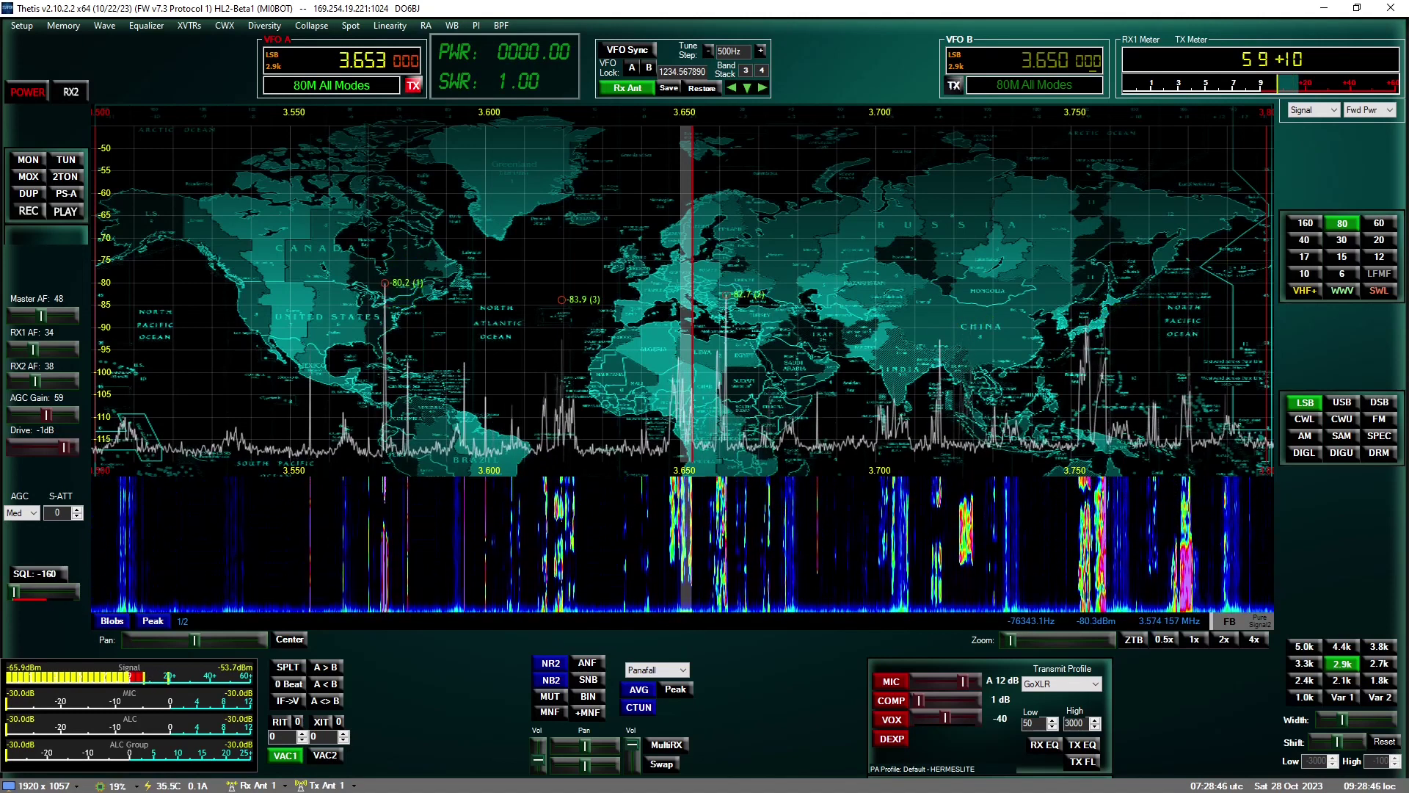
# Step: Toggle MOX with the space key to drop back to receive on 3.653 MHz LSB
pyautogui.press('space')
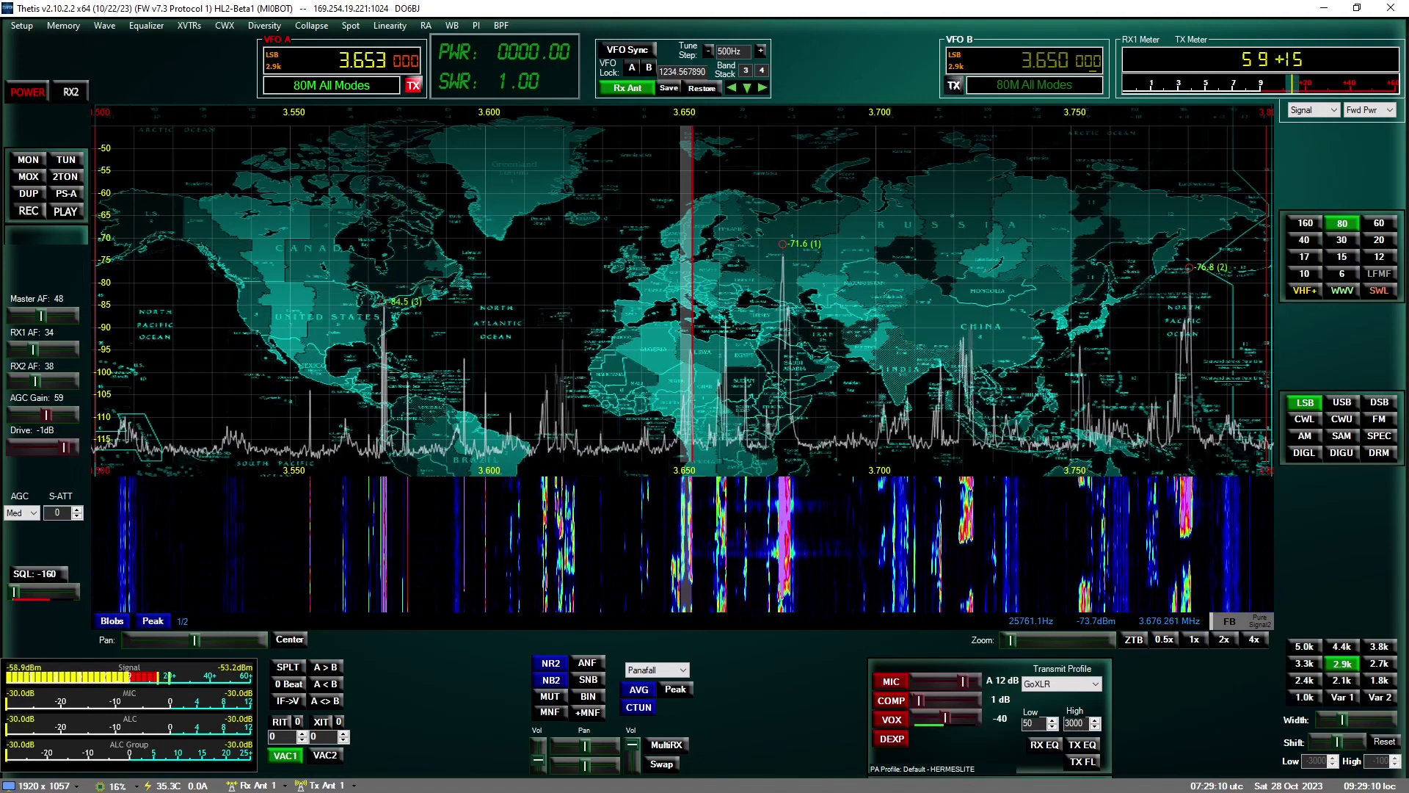
pyautogui.scroll(3, 683, 297)
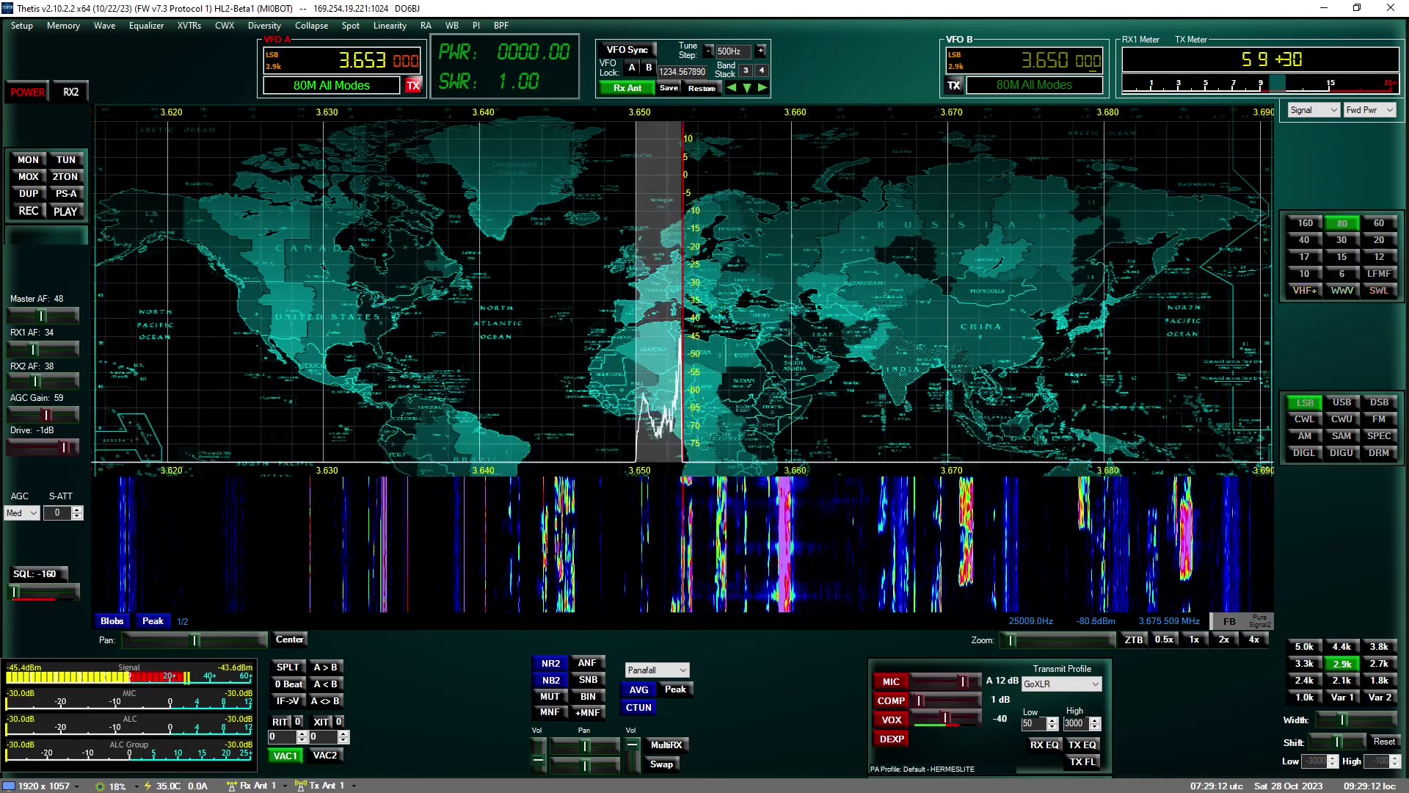